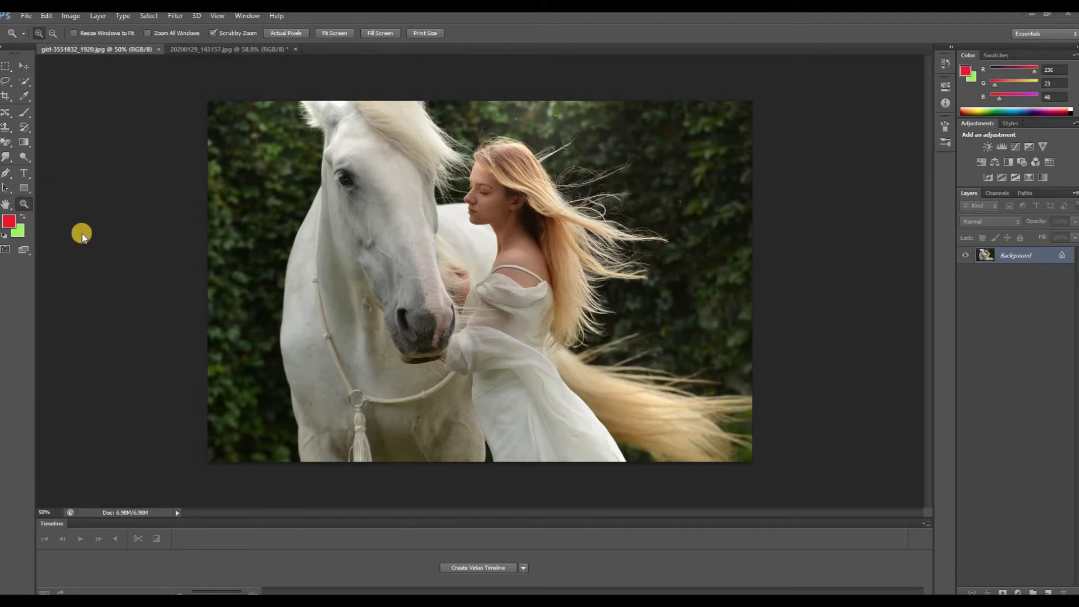
Show the Image > Adjustments commands for the horse-and-girl photo
{"action": "left_click", "coordinate": [73, 18]}
{"action": "mouse_move", "coordinate": [88, 44]}
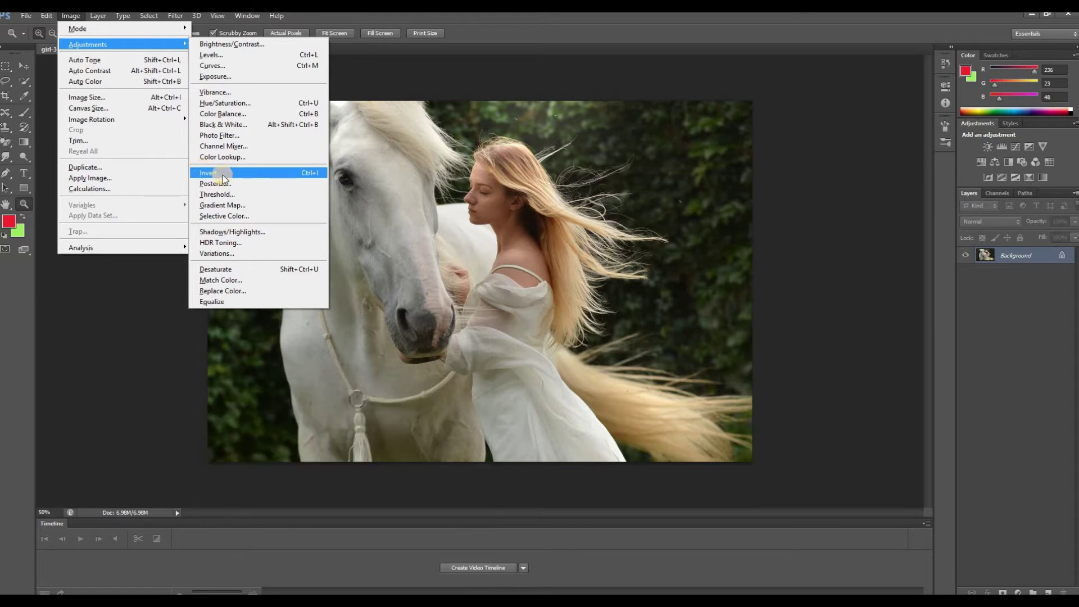
Invert the horse-and-girl photo into a colour negative, then undo the inversion
{"action": "left_click", "coordinate": [223, 175]}
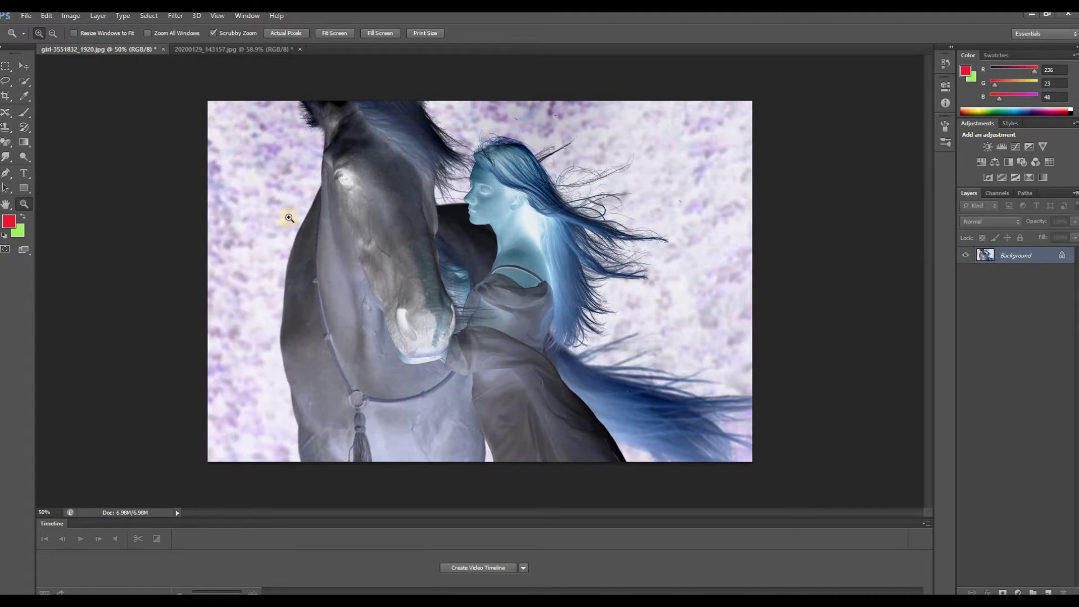
{"action": "key", "text": "ctrl+z"}
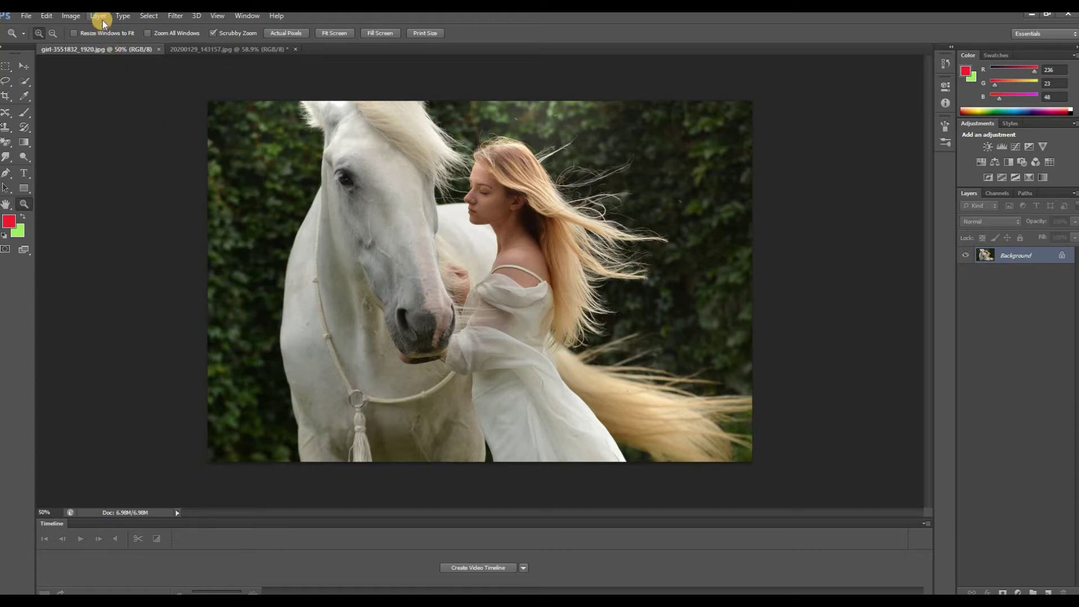
{"action": "left_click", "coordinate": [73, 15]}
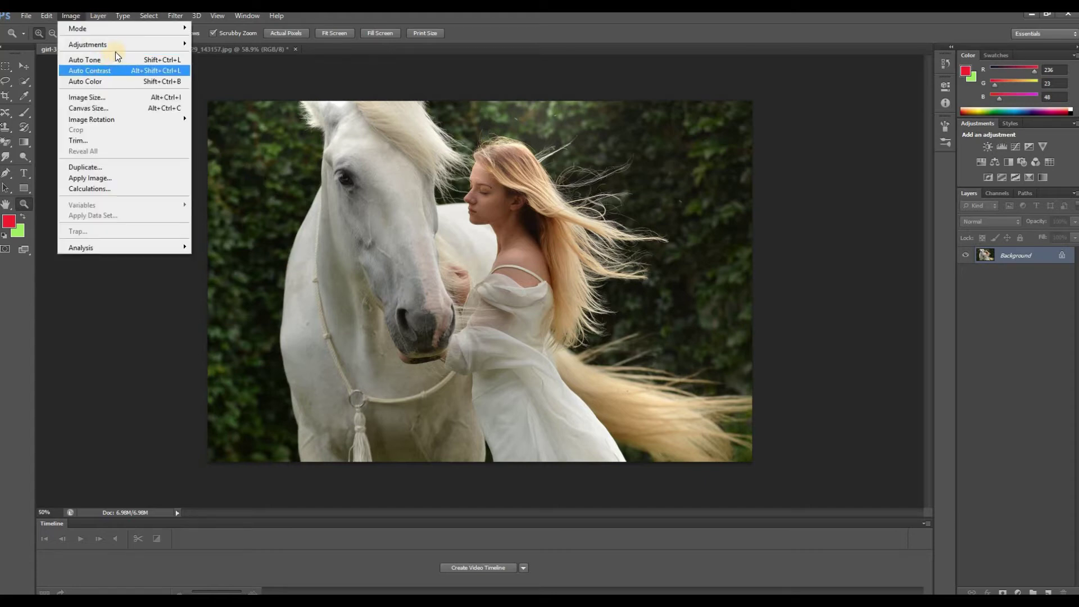
{"action": "mouse_move", "coordinate": [87, 44]}
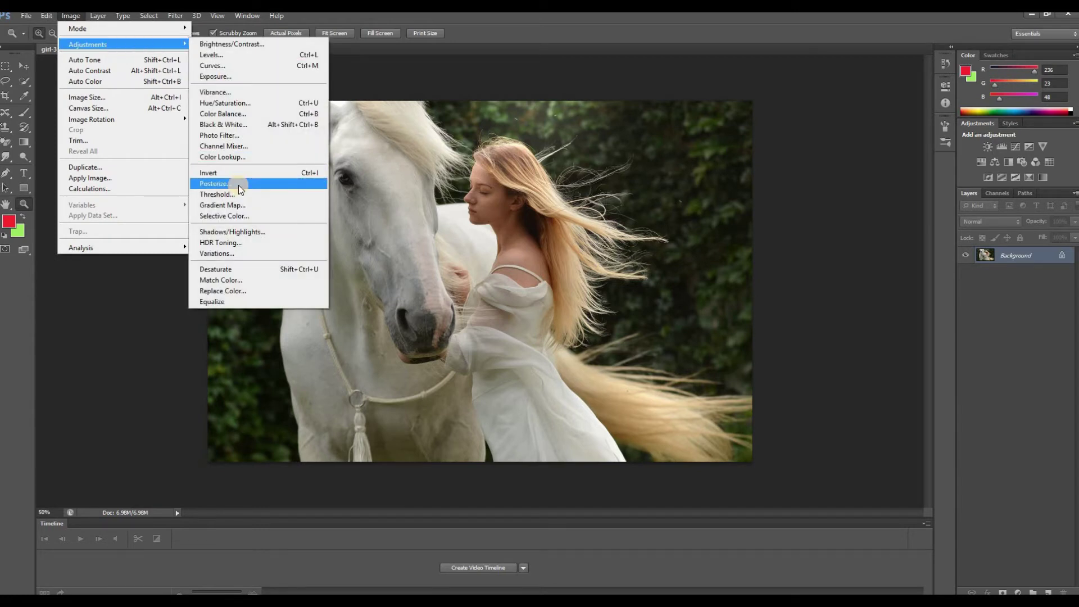
{"action": "left_click", "coordinate": [238, 184]}
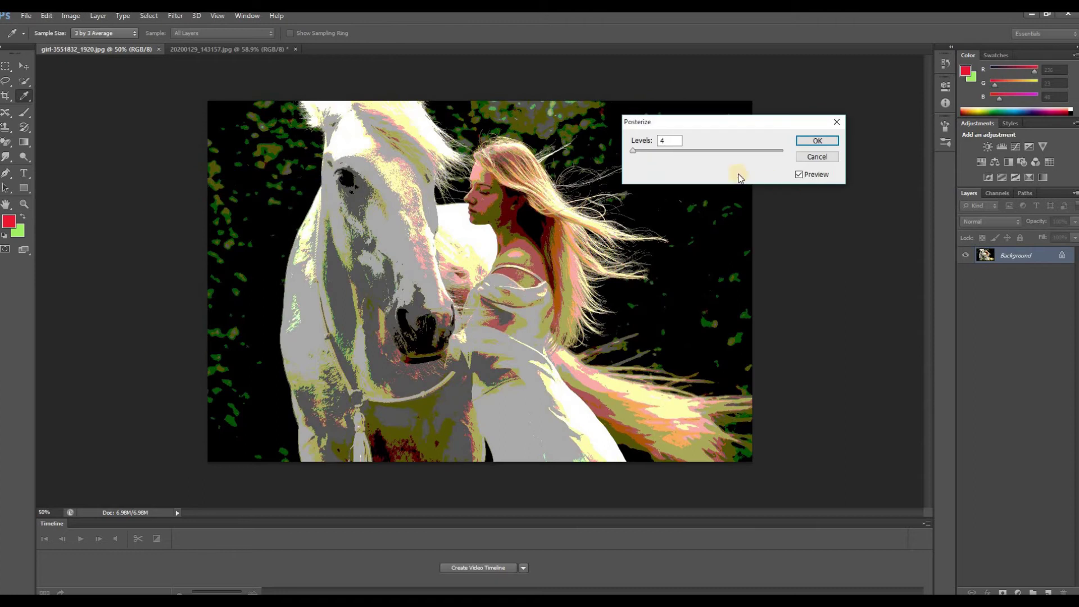
{"action": "left_click_drag", "start_coordinate": [720, 122], "coordinate": [787, 165]}
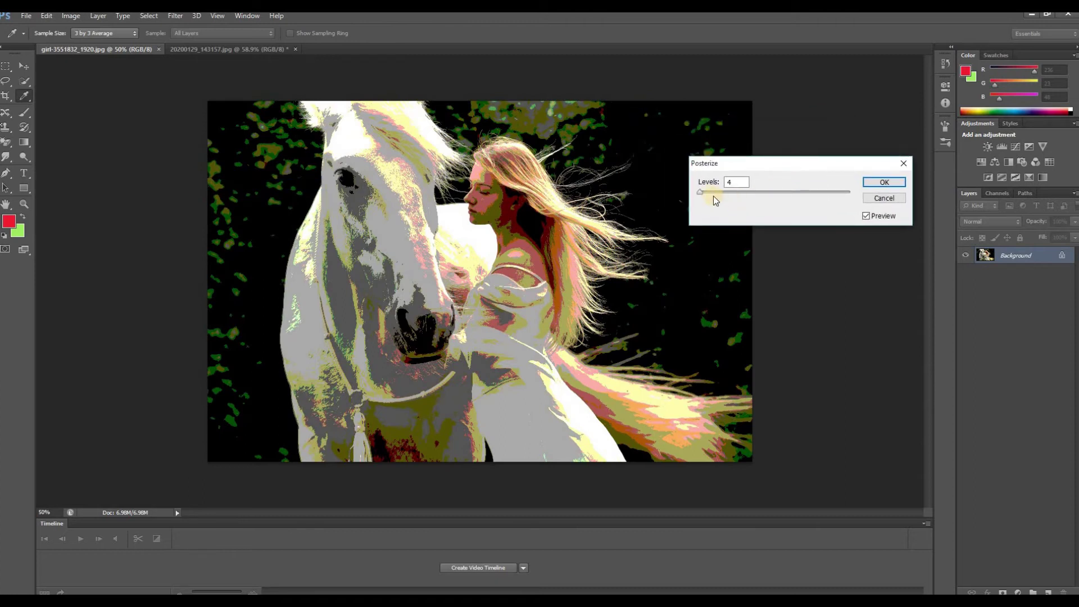
{"action": "left_click_drag", "start_coordinate": [700, 194], "coordinate": [698, 193]}
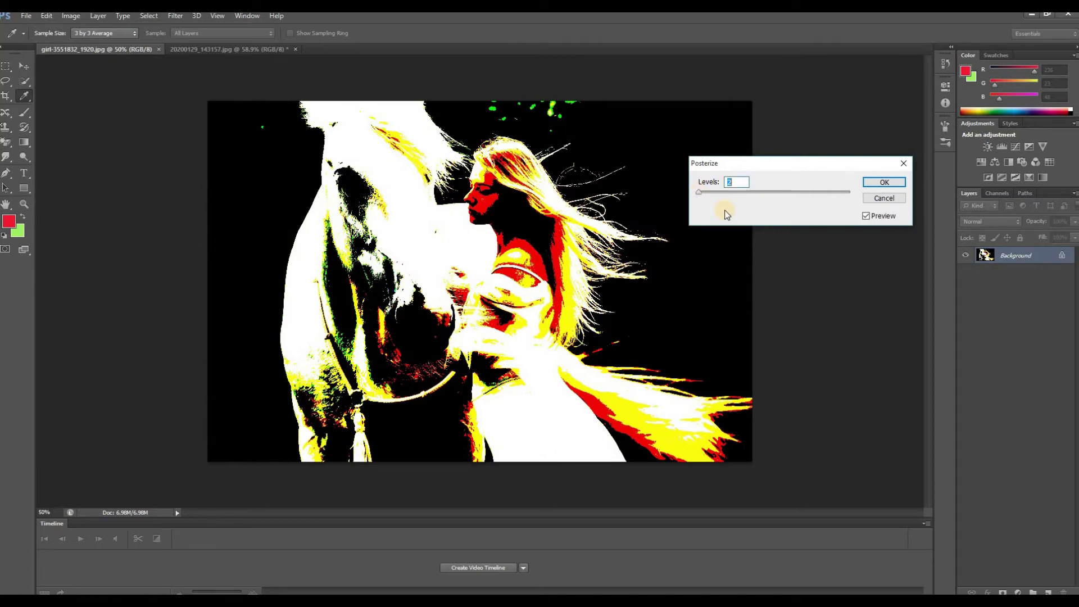
{"action": "left_click_drag", "start_coordinate": [700, 193], "coordinate": [696, 197]}
{"action": "left_click", "coordinate": [881, 199]}
{"action": "key", "text": "z"}
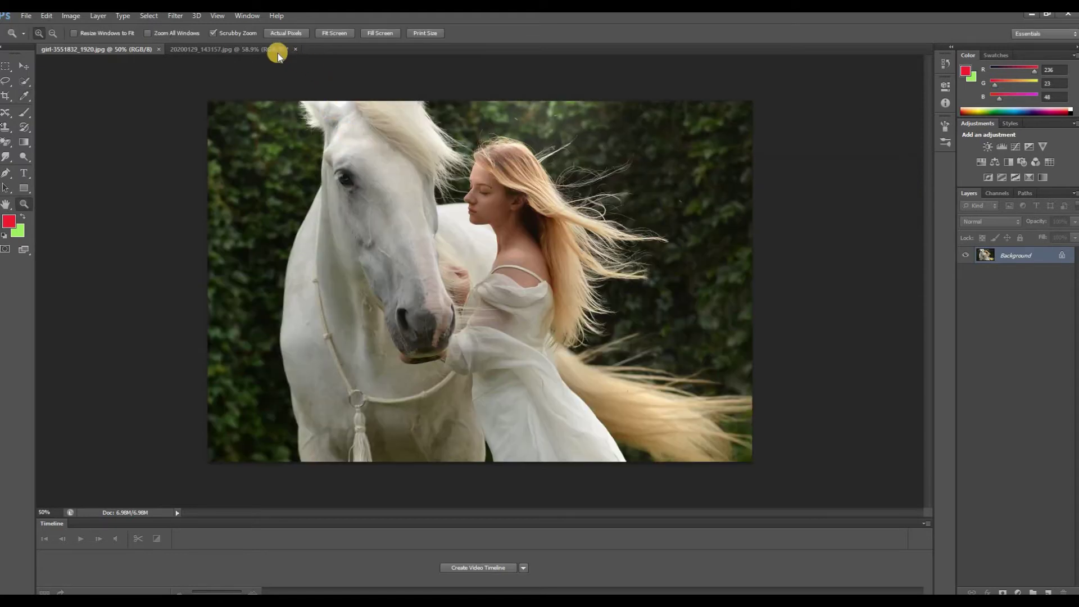
Preview Posterize at 2 levels on 20200129_143157.jpg, cancel it, and return to the horse photo
{"action": "left_click", "coordinate": [274, 51]}
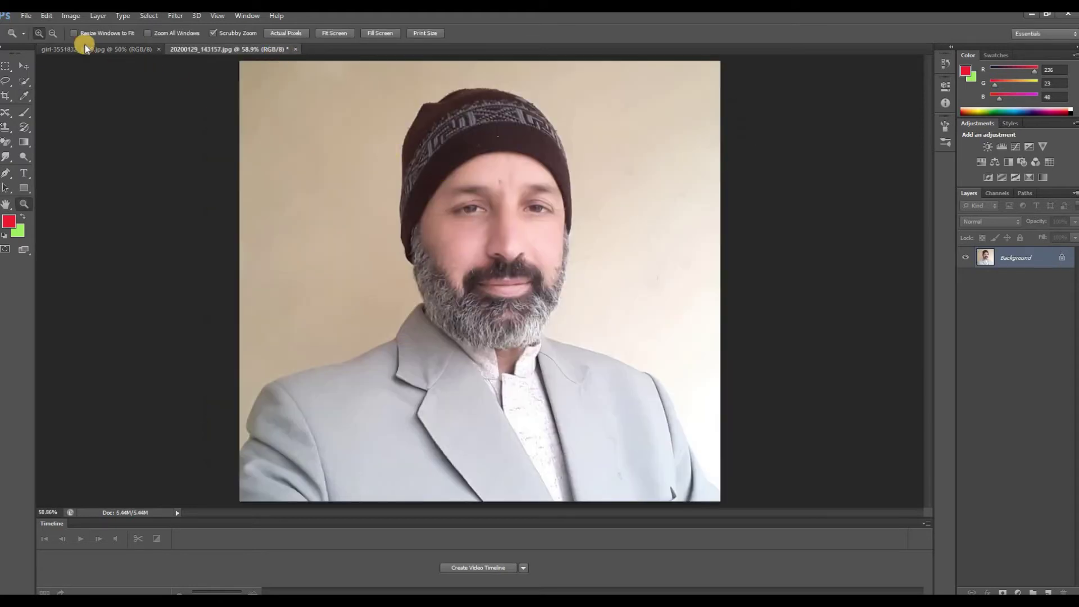
{"action": "left_click", "coordinate": [69, 16]}
{"action": "mouse_move", "coordinate": [87, 44]}
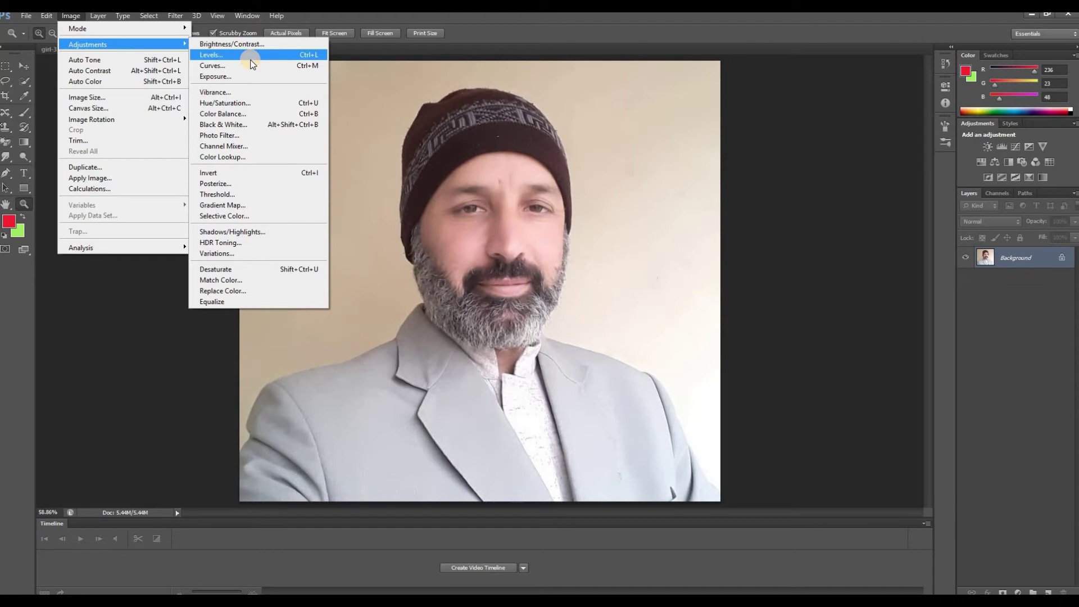
{"action": "left_click", "coordinate": [259, 183]}
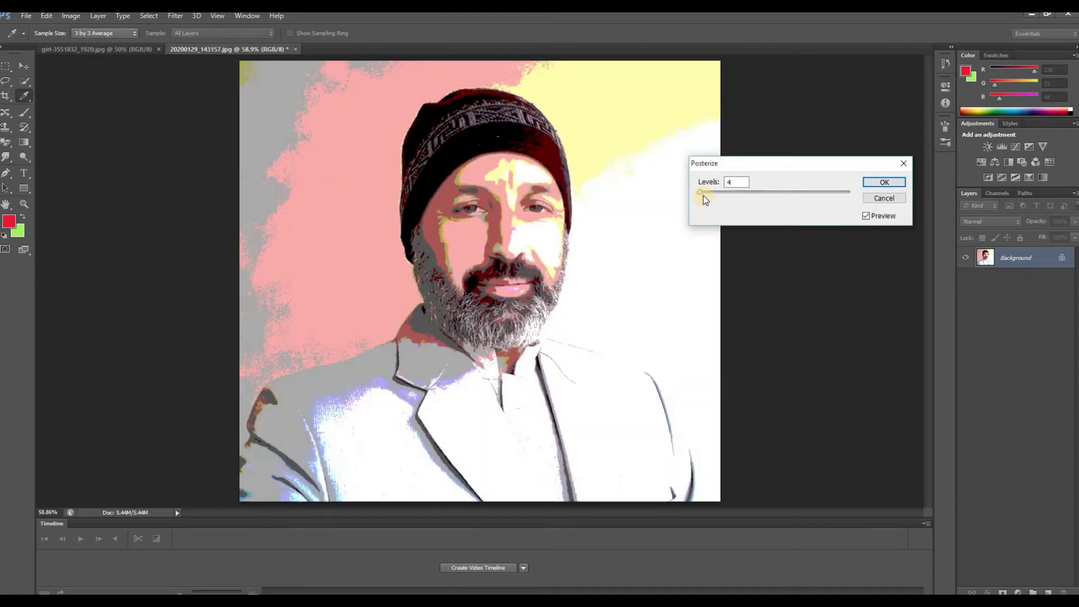
{"action": "left_click_drag", "start_coordinate": [702, 194], "coordinate": [696, 197]}
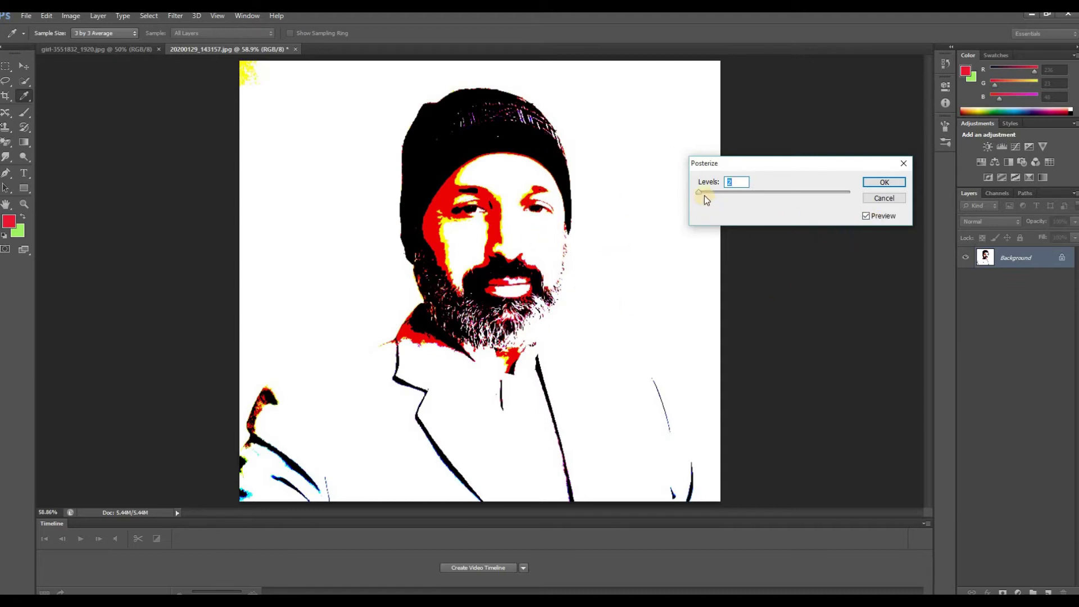
{"action": "left_click", "coordinate": [884, 199]}
{"action": "key", "text": "z"}
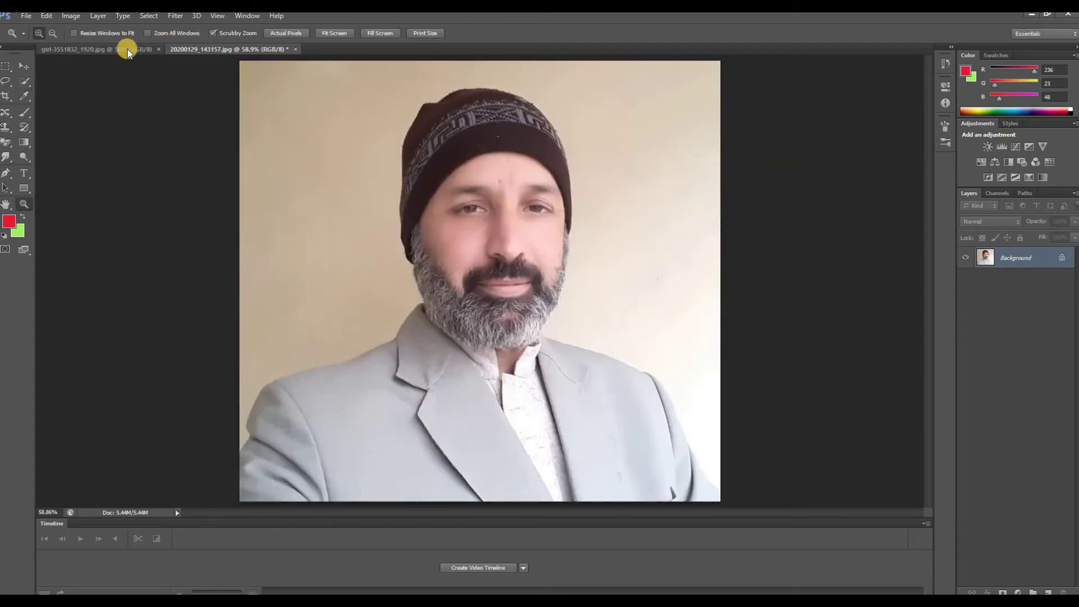
{"action": "left_click", "coordinate": [127, 49]}
Close the adjustments menu unused and switch to the portrait photo
{"action": "left_click", "coordinate": [74, 16]}
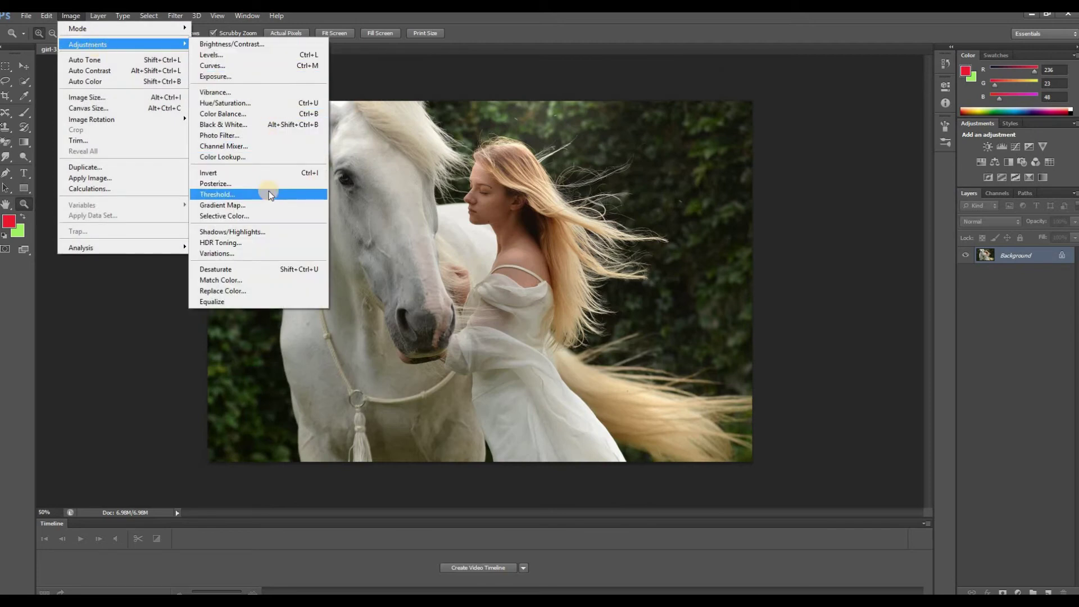
{"action": "left_click", "coordinate": [397, 79]}
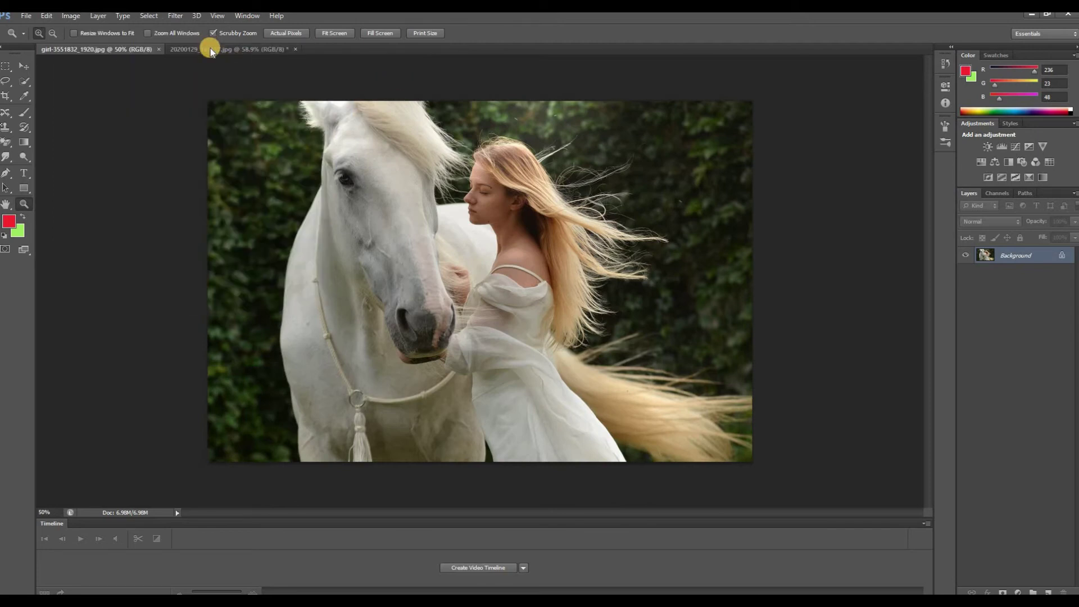
{"action": "left_click", "coordinate": [214, 52]}
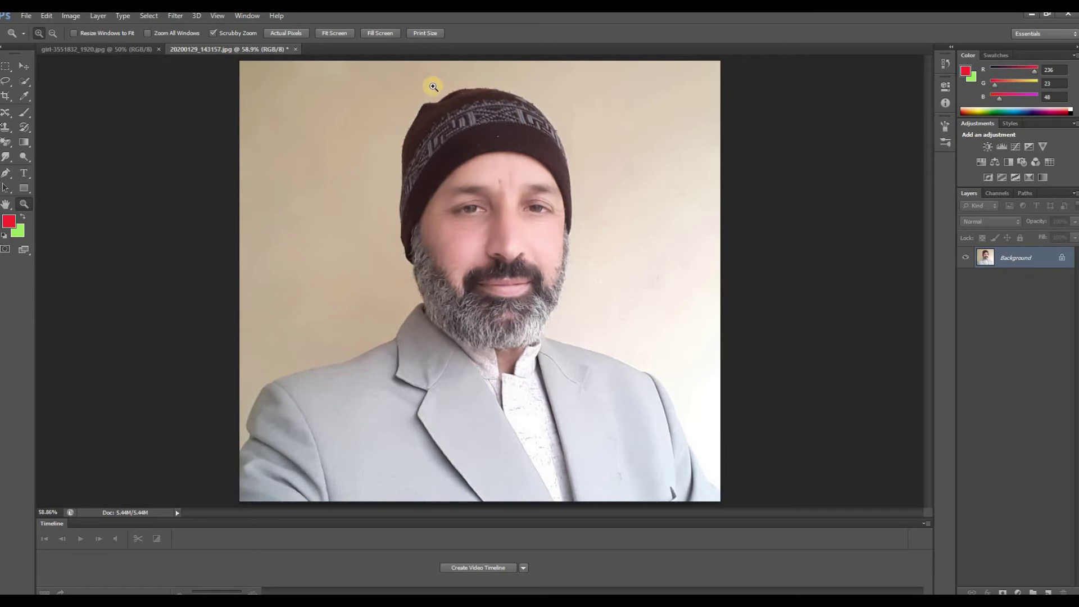
Preview Threshold on the portrait with the level lowered from 128 to 101
{"action": "left_click", "coordinate": [79, 19]}
{"action": "mouse_move", "coordinate": [87, 44]}
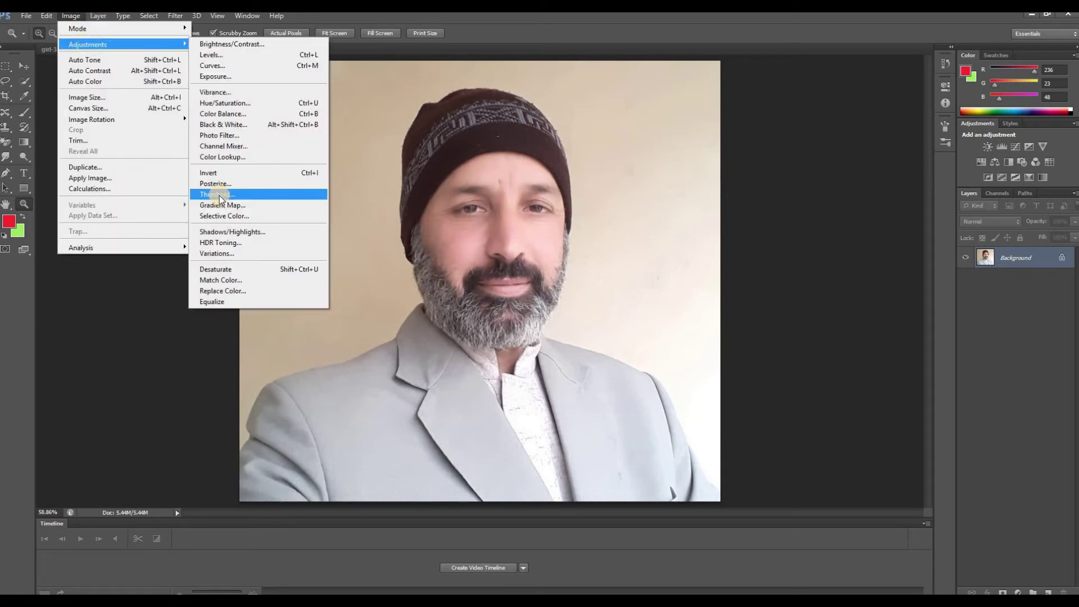
{"action": "left_click", "coordinate": [220, 194]}
{"action": "left_click_drag", "start_coordinate": [862, 174], "coordinate": [928, 173]}
{"action": "mouse_move", "coordinate": [833, 255]}
{"action": "left_mouse_down"}
{"action": "mouse_move", "coordinate": [797, 258]}
{"action": "mouse_move", "coordinate": [860, 259]}
{"action": "mouse_move", "coordinate": [831, 261]}
{"action": "left_mouse_up"}
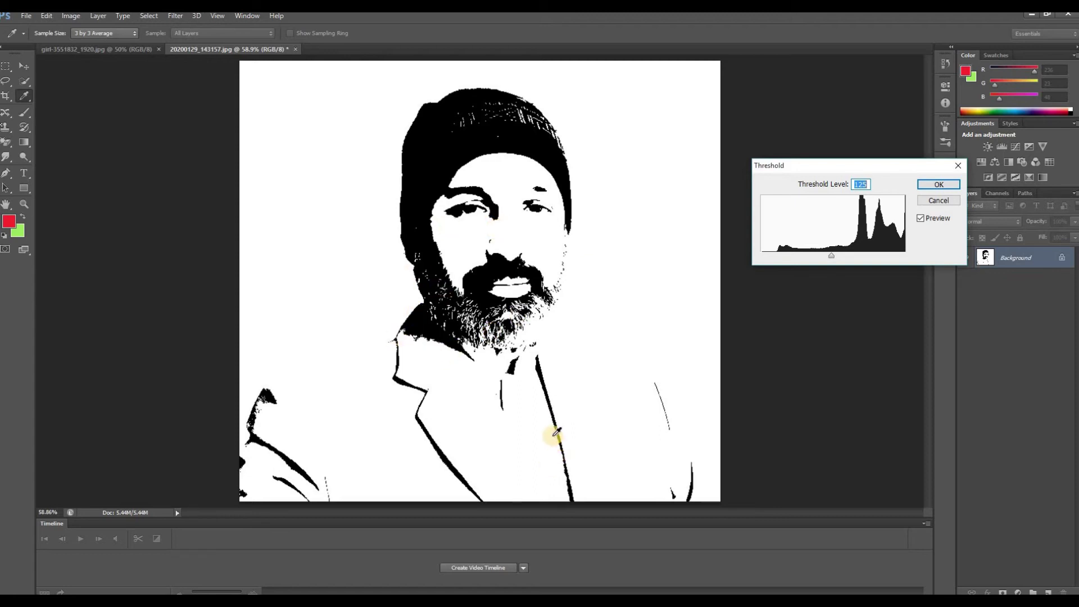
Discard the Threshold preview and bring up Gradient Map settings beside the portrait
{"action": "left_click", "coordinate": [946, 202]}
{"action": "key", "text": "z"}
{"action": "left_click", "coordinate": [70, 16]}
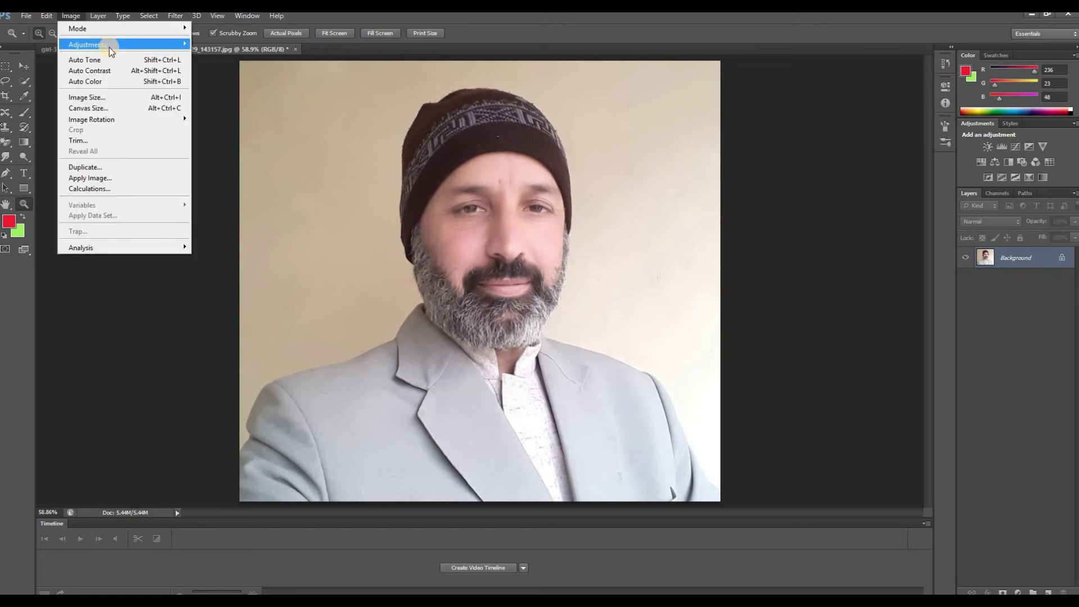
{"action": "mouse_move", "coordinate": [87, 44]}
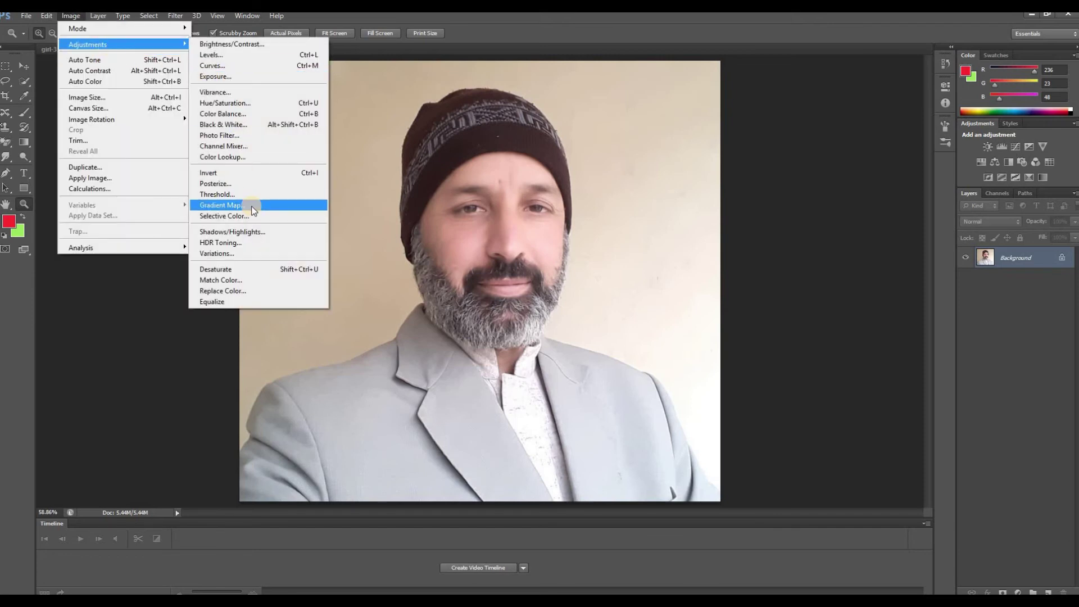
{"action": "left_click", "coordinate": [251, 206]}
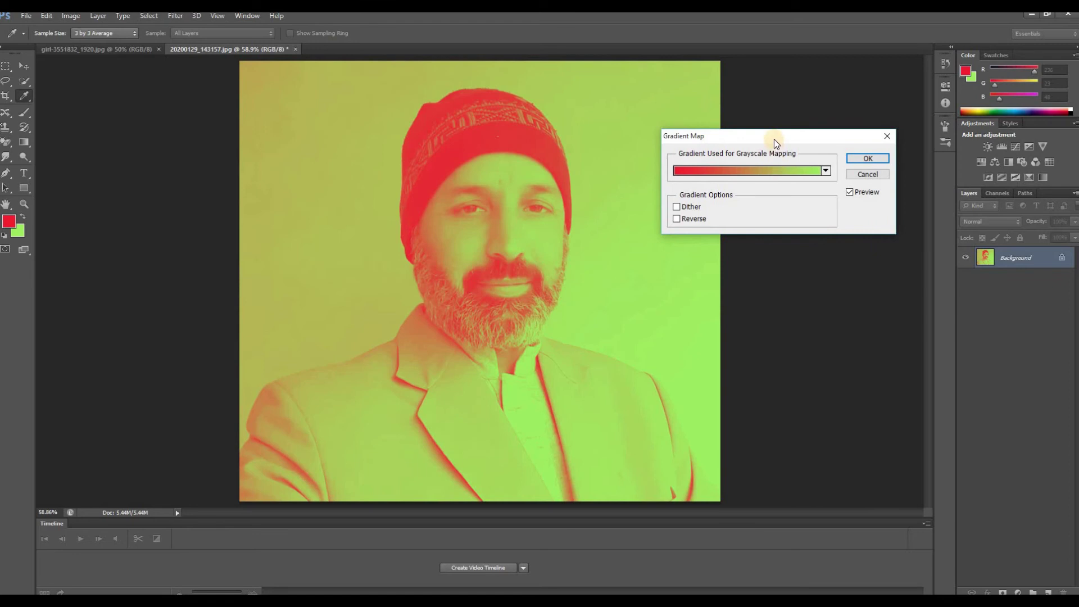
{"action": "left_click_drag", "start_coordinate": [773, 140], "coordinate": [902, 152]}
Preview red, black-white, red-green, violet-orange, red-yellow and blue-yellow gradient presets, then cancel
{"action": "left_click", "coordinate": [955, 183]}
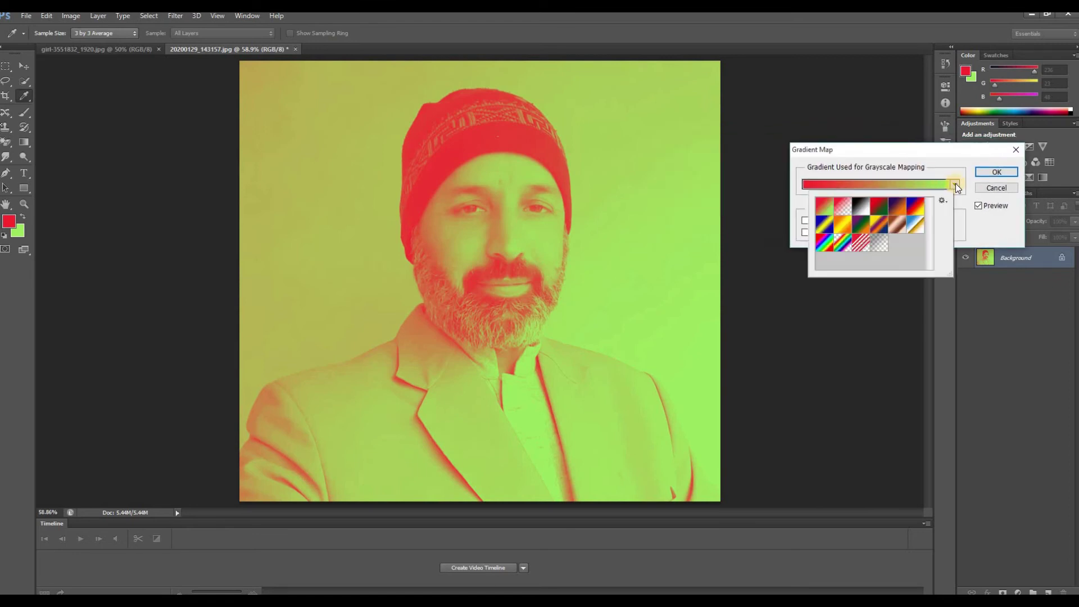
{"action": "left_click", "coordinate": [842, 206]}
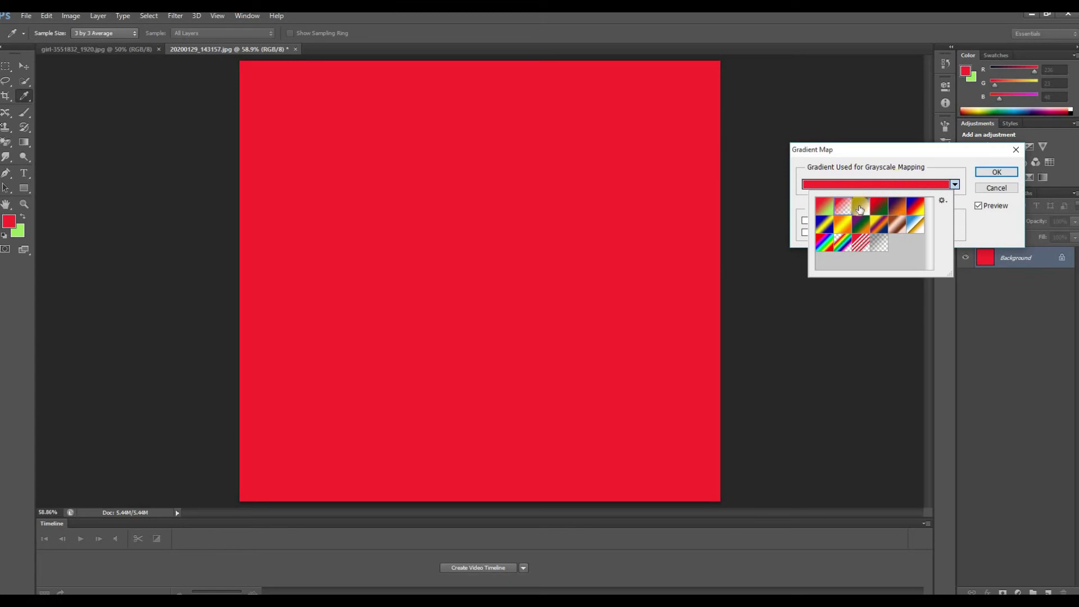
{"action": "left_click", "coordinate": [862, 207]}
{"action": "left_click", "coordinate": [880, 208]}
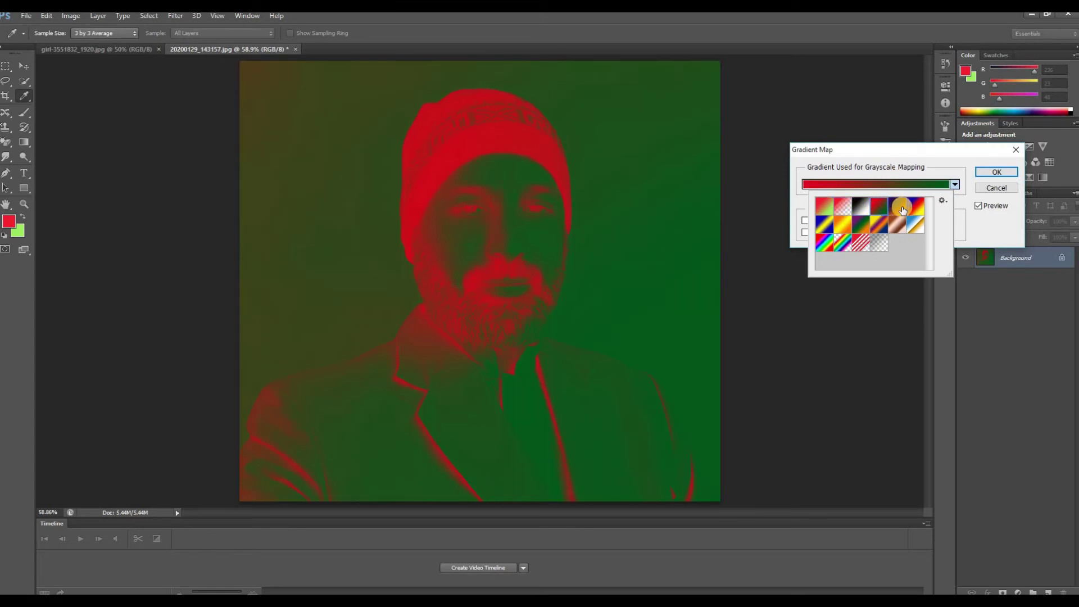
{"action": "left_click", "coordinate": [916, 207]}
{"action": "left_click", "coordinate": [918, 209]}
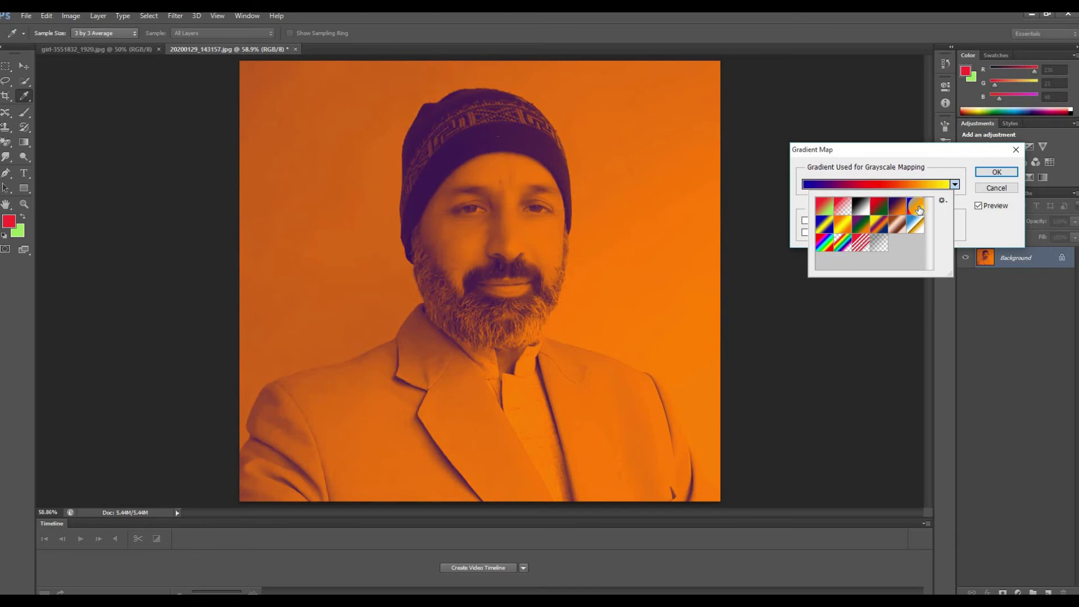
{"action": "left_click", "coordinate": [825, 225]}
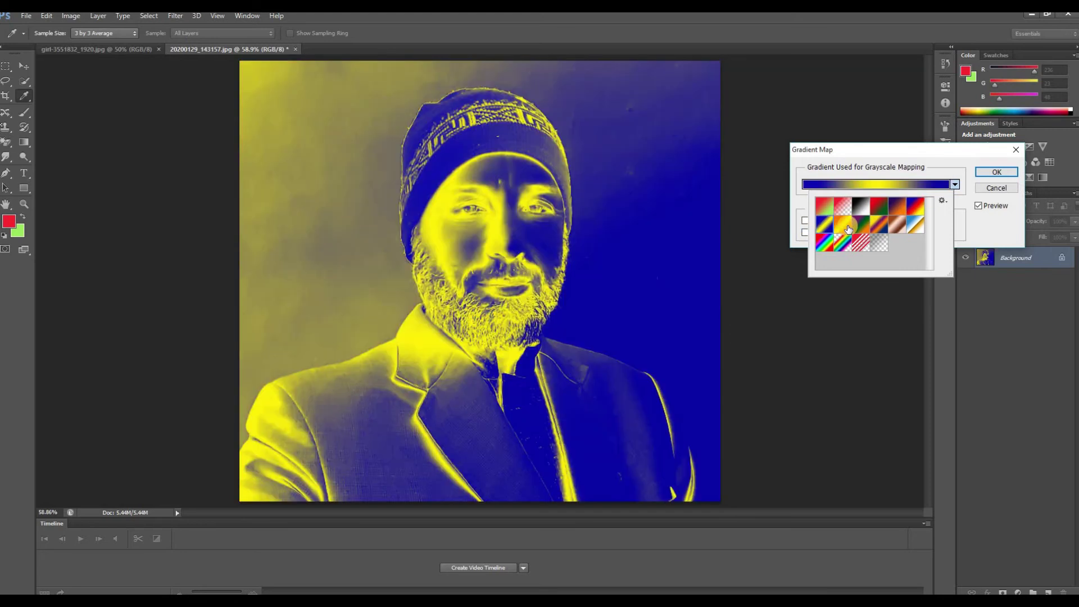
{"action": "left_click", "coordinate": [846, 227]}
{"action": "key", "text": "Escape"}
{"action": "key", "text": "Escape"}
{"action": "key", "text": "z"}
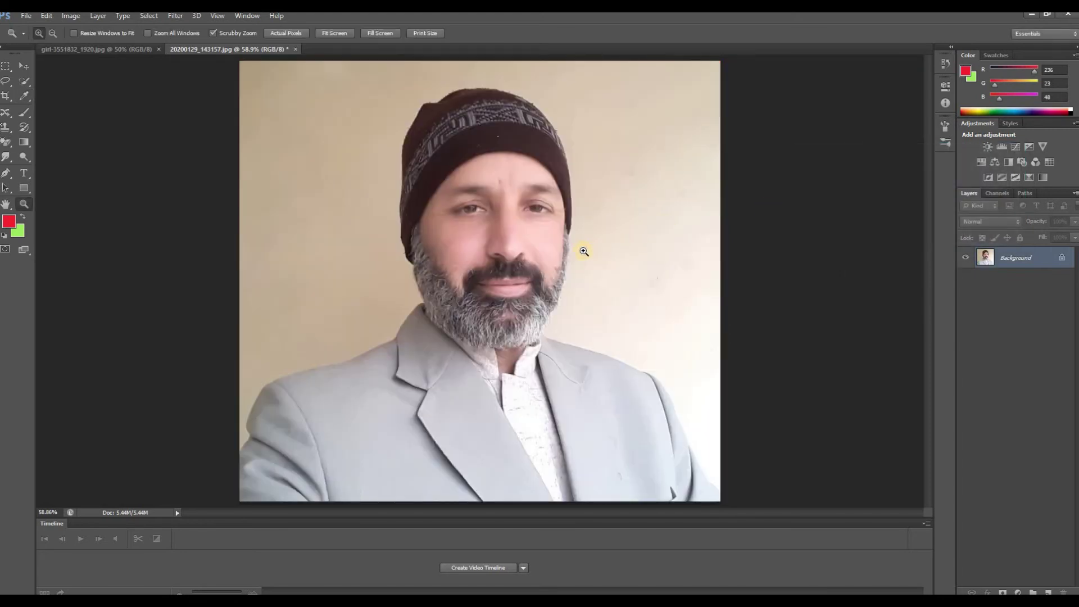
{"action": "left_click", "coordinate": [71, 15]}
{"action": "mouse_move", "coordinate": [88, 43]}
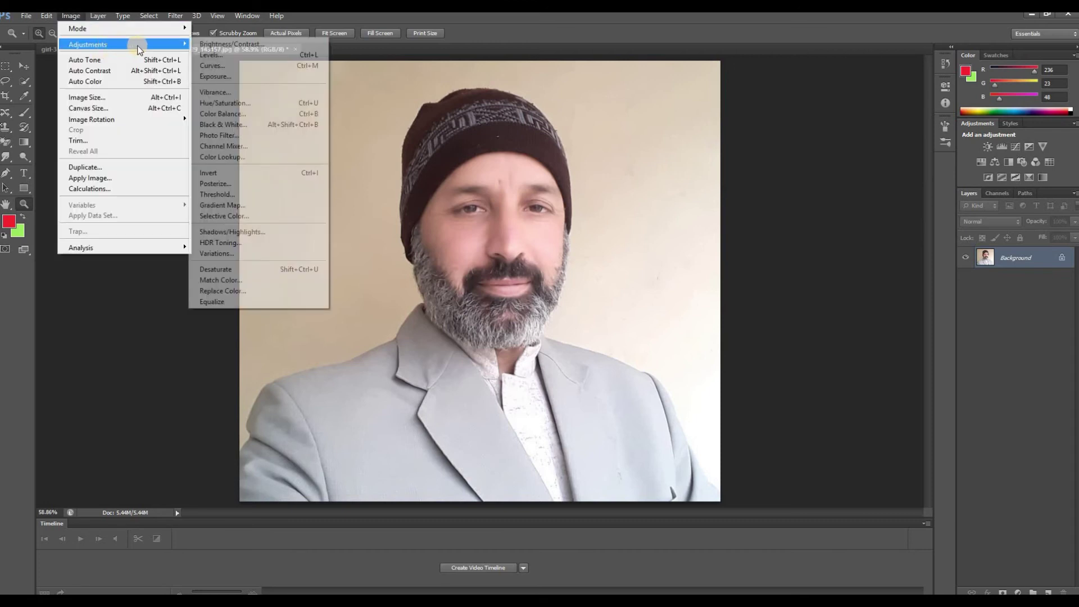
{"action": "left_click", "coordinate": [270, 216]}
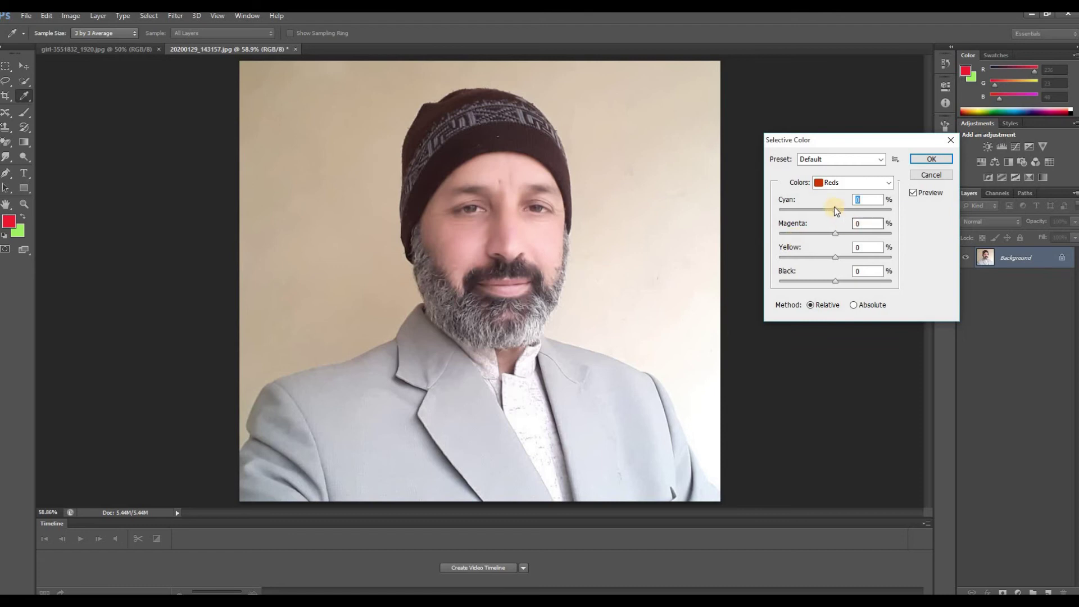
{"action": "left_click_drag", "start_coordinate": [835, 210], "coordinate": [794, 212]}
{"action": "left_click_drag", "start_coordinate": [794, 210], "coordinate": [823, 210]}
{"action": "left_click", "coordinate": [830, 210]}
{"action": "left_click", "coordinate": [869, 210]}
{"action": "left_click_drag", "start_coordinate": [835, 233], "coordinate": [885, 235]}
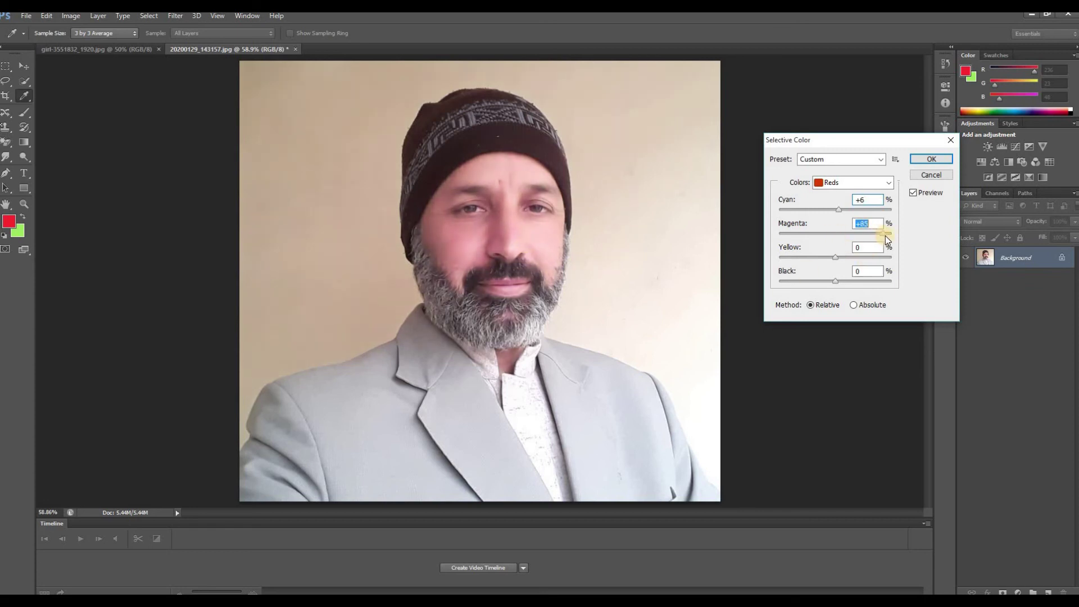
{"action": "left_click", "coordinate": [872, 233]}
{"action": "mouse_move", "coordinate": [871, 234]}
{"action": "left_mouse_down"}
{"action": "mouse_move", "coordinate": [831, 233]}
{"action": "mouse_move", "coordinate": [866, 243]}
{"action": "mouse_move", "coordinate": [815, 246]}
{"action": "mouse_move", "coordinate": [832, 244]}
{"action": "mouse_move", "coordinate": [832, 258]}
{"action": "mouse_move", "coordinate": [882, 284]}
{"action": "mouse_move", "coordinate": [835, 287]}
{"action": "left_mouse_up"}
{"action": "left_click", "coordinate": [848, 183]}
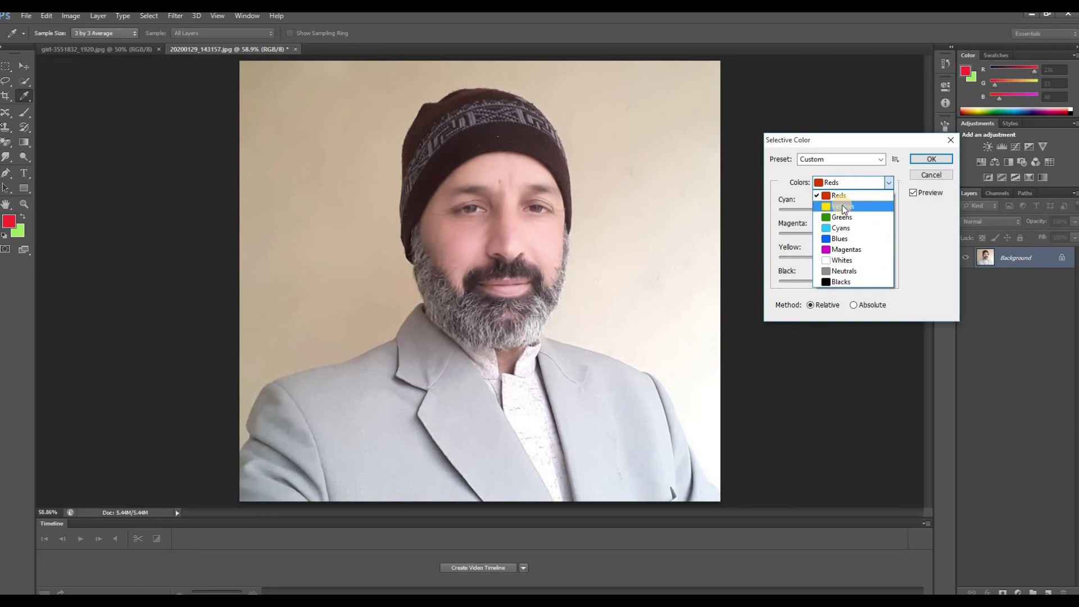
{"action": "left_click", "coordinate": [842, 204]}
{"action": "key", "text": "Tab"}
{"action": "left_click", "coordinate": [834, 210]}
{"action": "left_click_drag", "start_coordinate": [807, 219], "coordinate": [802, 219]}
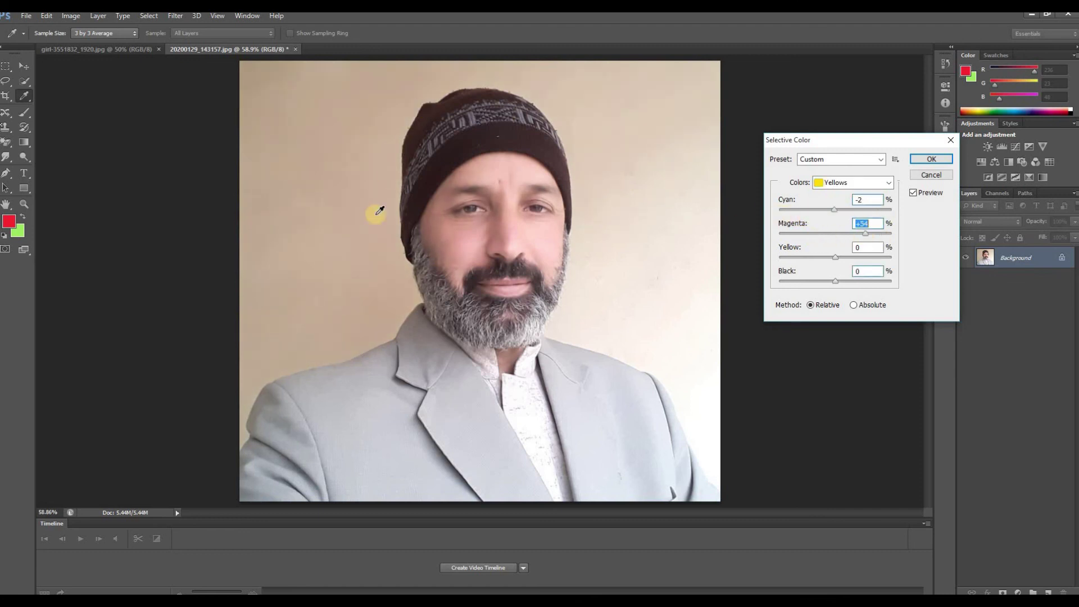
{"action": "mouse_move", "coordinate": [836, 257]}
{"action": "left_mouse_down"}
{"action": "mouse_move", "coordinate": [786, 258]}
{"action": "mouse_move", "coordinate": [868, 258]}
{"action": "mouse_move", "coordinate": [834, 257]}
{"action": "left_mouse_up"}
{"action": "left_click_drag", "start_coordinate": [781, 281], "coordinate": [841, 281]}
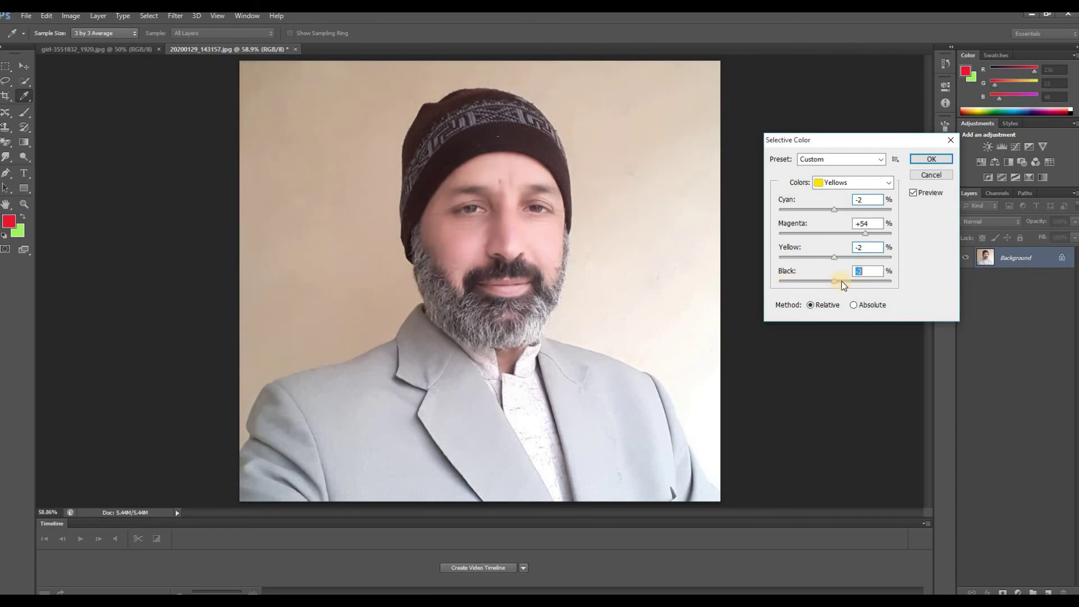
{"action": "left_click", "coordinate": [928, 175]}
{"action": "key", "text": "z"}
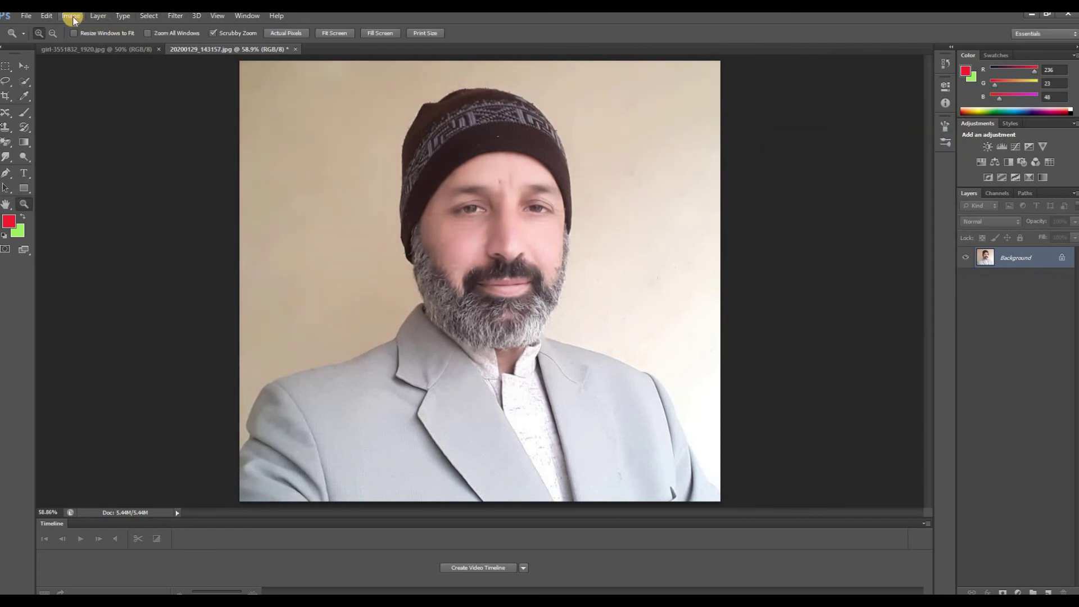
Show the Image > Adjustments commands for the bearded man's portrait
{"action": "left_click", "coordinate": [71, 16]}
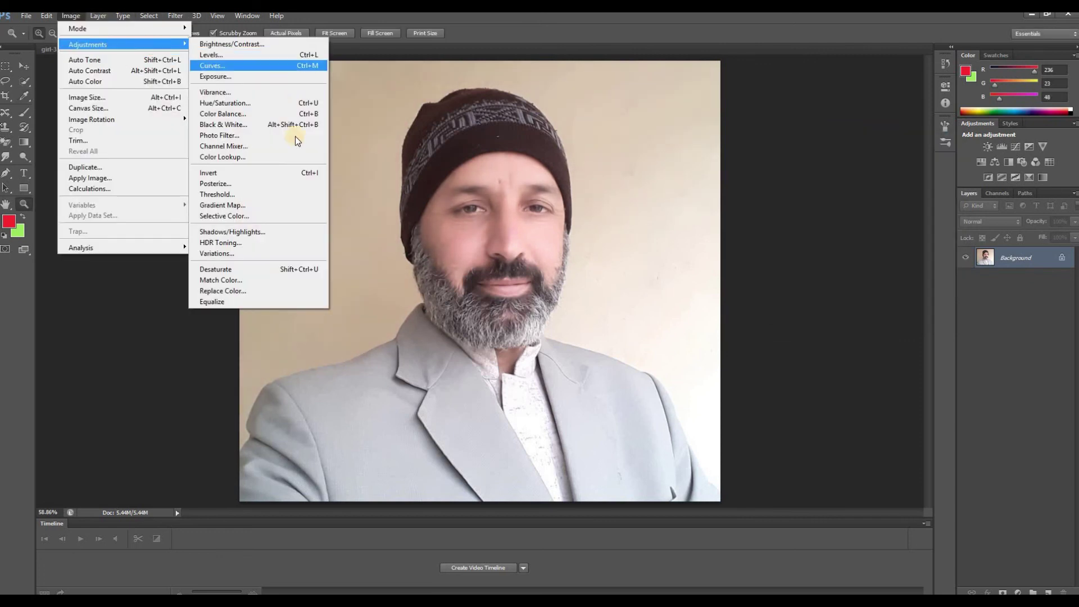